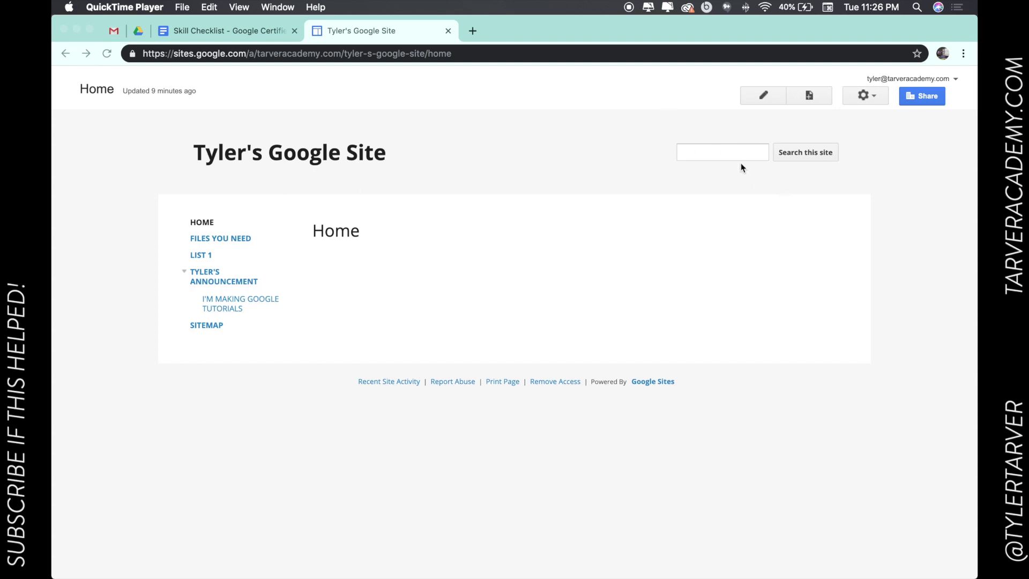
Create a new page named 'List 2' using the List template.
{"action": "left_click", "coordinate": [802, 93]}
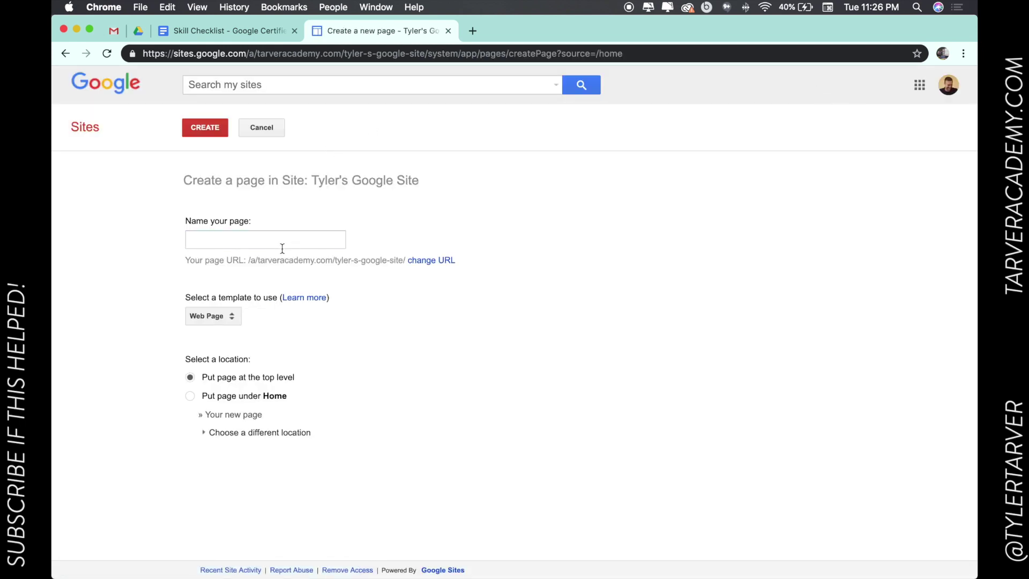
{"action": "left_click", "coordinate": [280, 241]}
{"action": "type", "text": "List 2"}
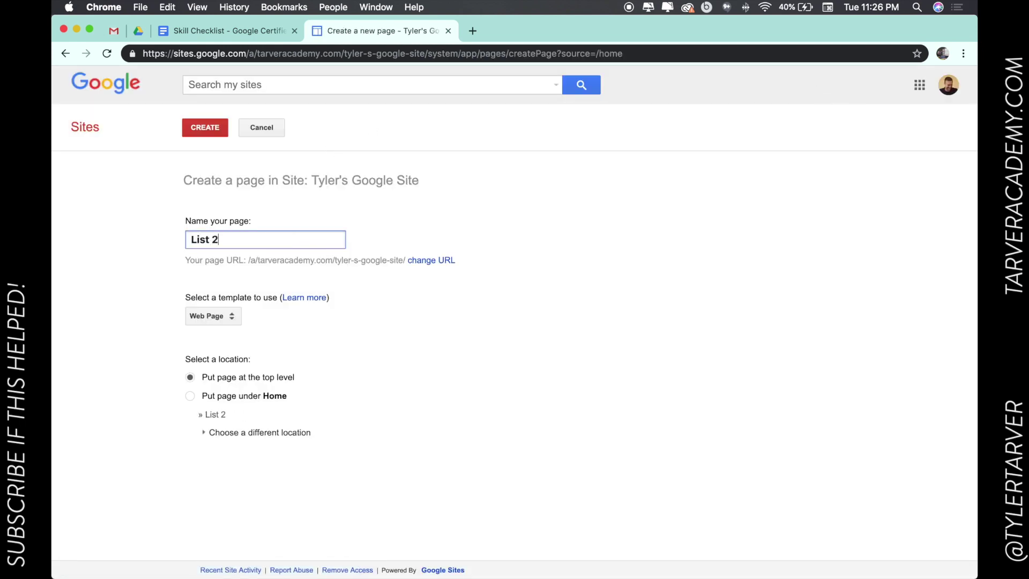
{"action": "left_click", "coordinate": [226, 318]}
{"action": "left_click", "coordinate": [222, 282]}
{"action": "left_click", "coordinate": [223, 315]}
{"action": "left_click", "coordinate": [229, 369]}
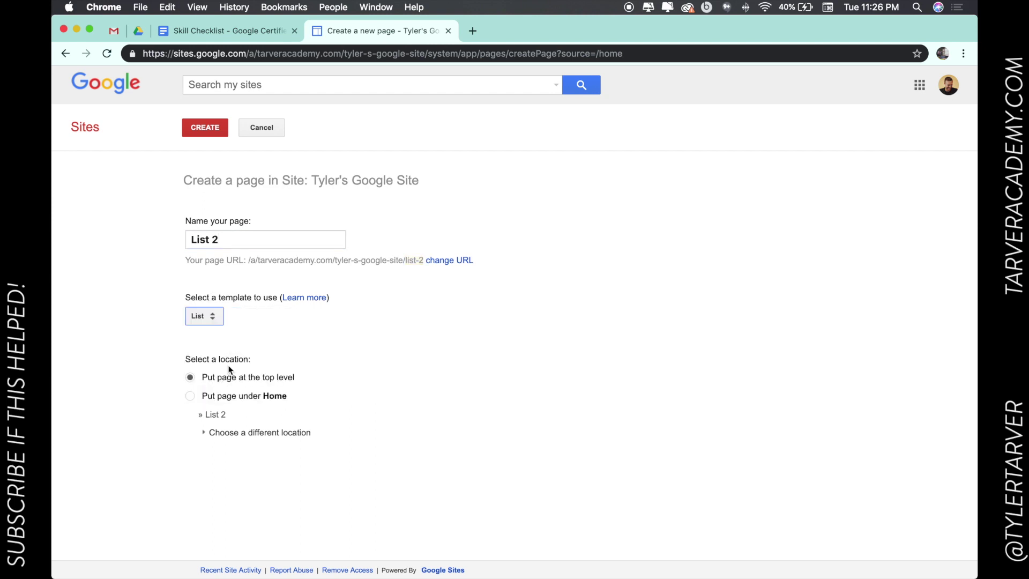
{"action": "left_click", "coordinate": [213, 130]}
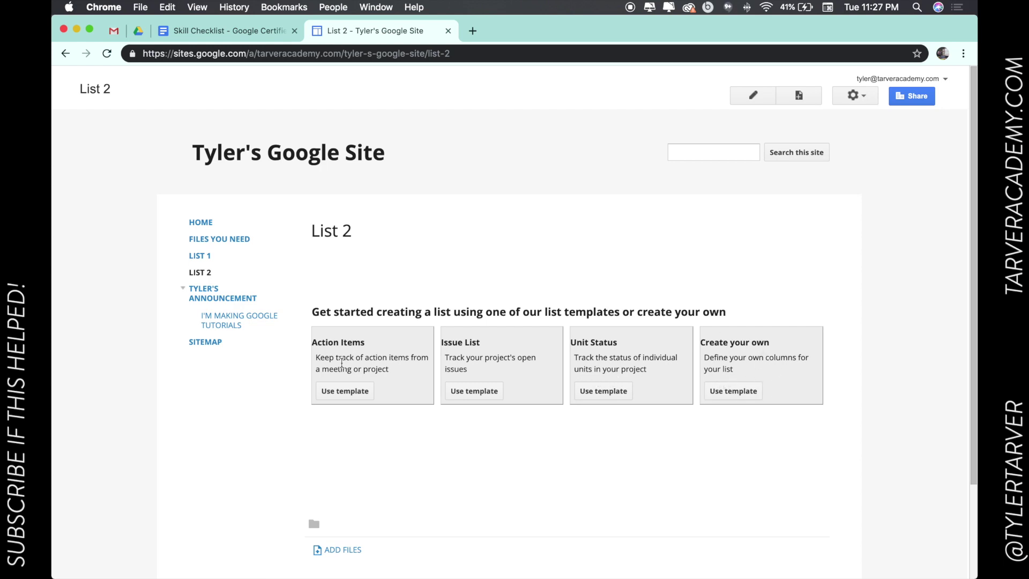
Build List 2 from the Action Items template and begin a new item.
{"action": "left_click", "coordinate": [338, 393]}
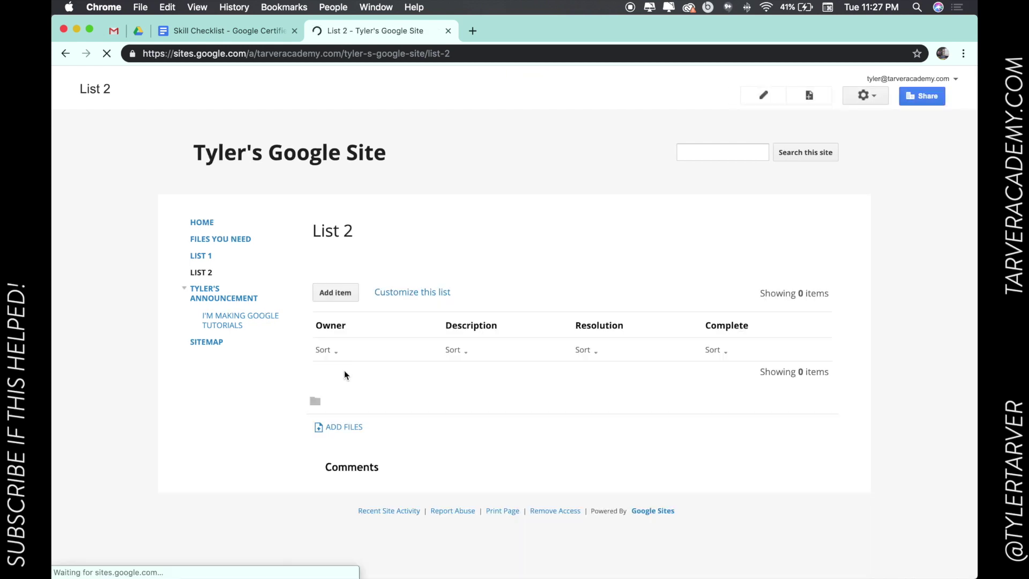
{"action": "left_click", "coordinate": [338, 292]}
{"action": "type", "text": "J"}
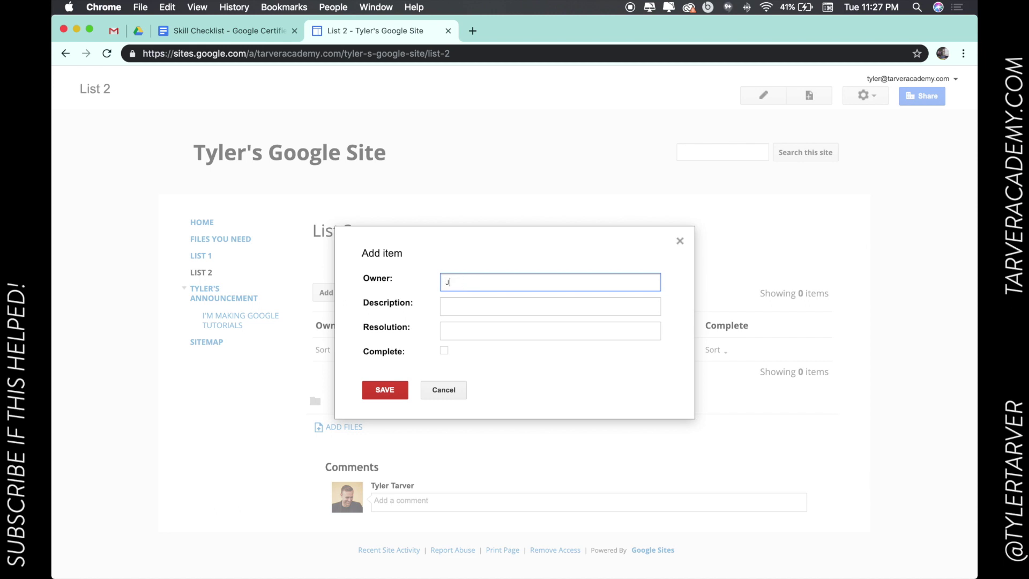
{"action": "type", "text": "yler"}
Save a list item: owner Tyler, description 'Video on Lists', resolution 'Finish video'.
{"action": "key", "text": "Tab"}
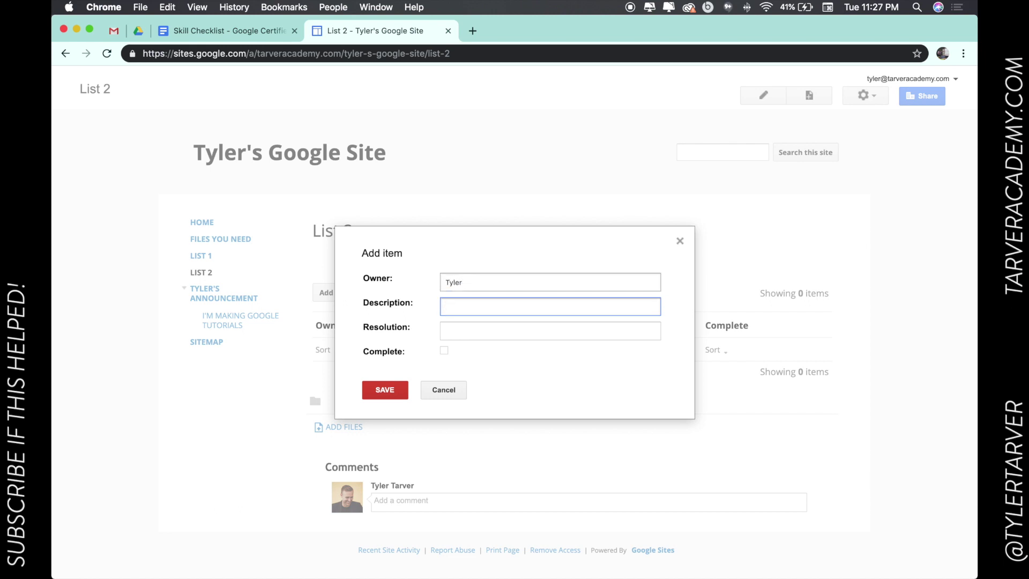
{"action": "type", "text": "Video on "}
{"action": "type", "text": "Lists"}
{"action": "left_click", "coordinate": [486, 334]}
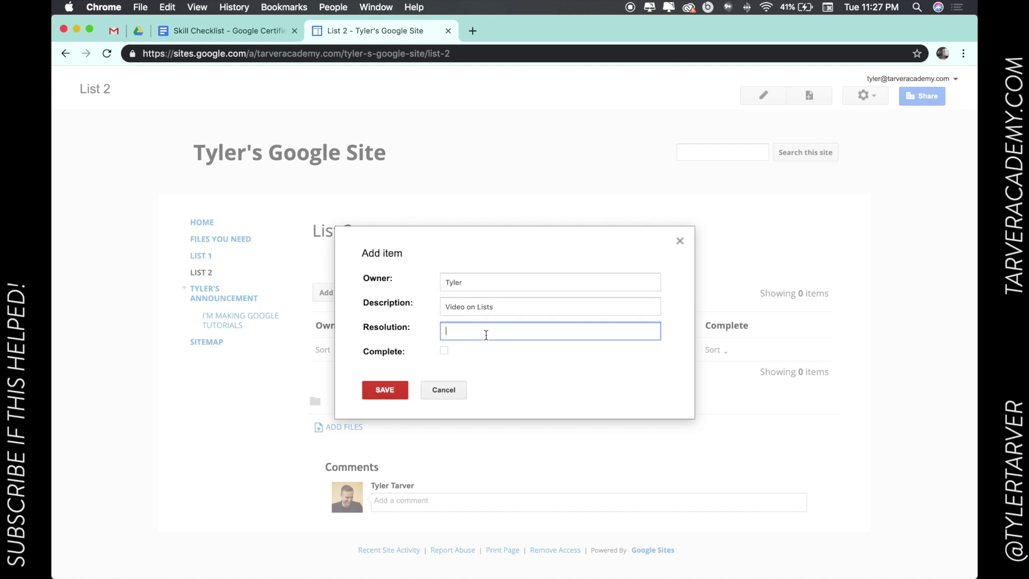
{"action": "type", "text": "Fini[sh"}
{"action": "key", "text": "BackSpace"}
{"action": "key", "text": "BackSpace"}
{"action": "key", "text": "BackSpace"}
{"action": "type", "text": "sh video"}
{"action": "left_click", "coordinate": [389, 390]}
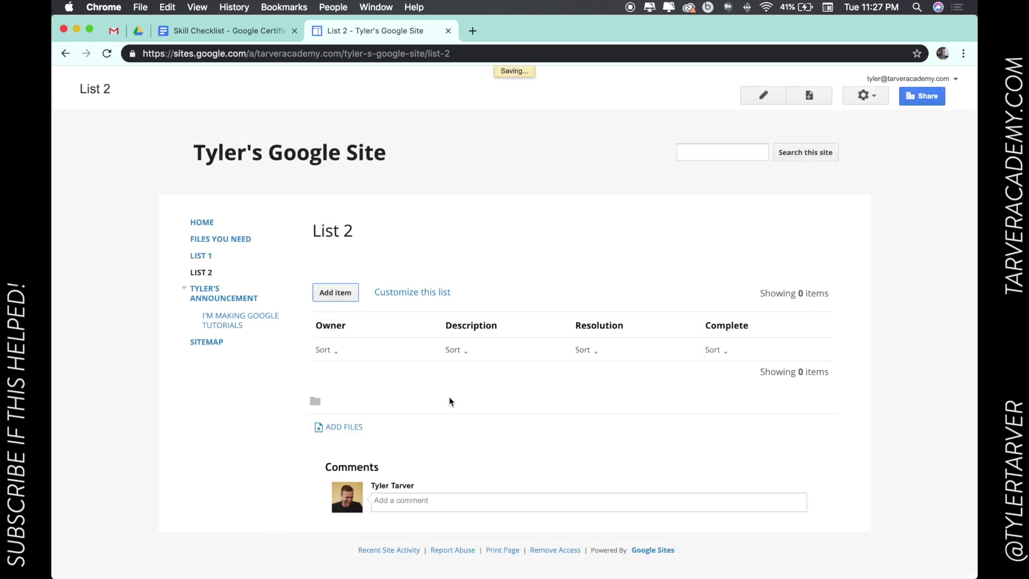
Mark the 'Video on Lists' item complete, save it, and switch to Gmail.
{"action": "left_click", "coordinate": [357, 384]}
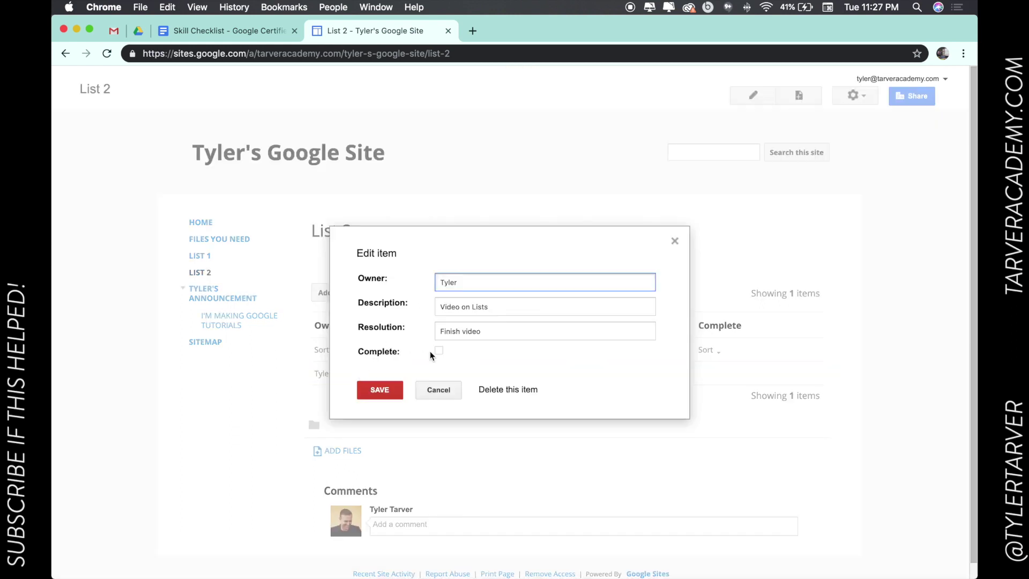
{"action": "left_click", "coordinate": [437, 352]}
{"action": "left_click", "coordinate": [389, 386]}
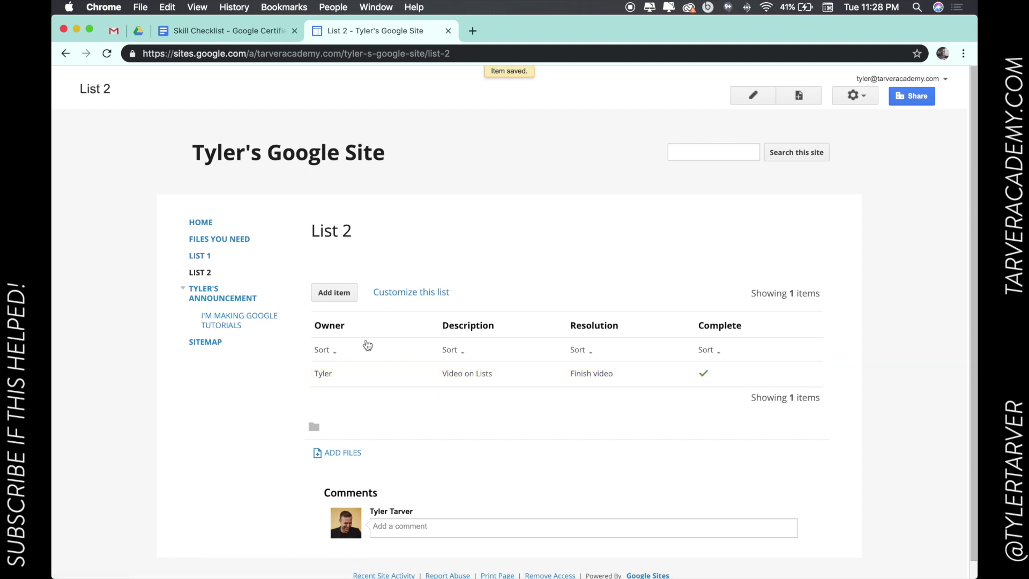
{"action": "left_click", "coordinate": [113, 31]}
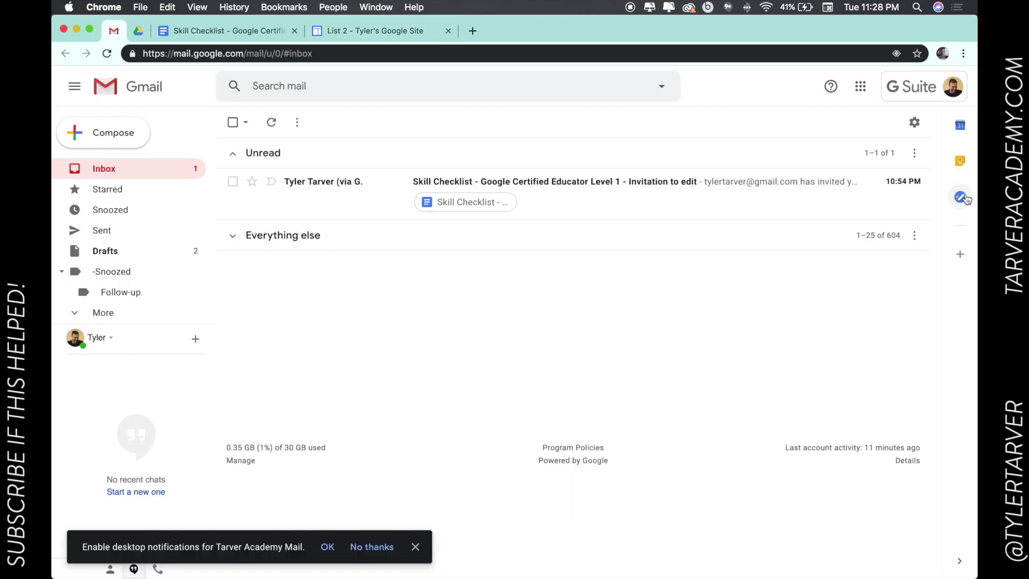
In Gmail Tasks, add a 'make video' task and check it off.
{"action": "left_click", "coordinate": [960, 197]}
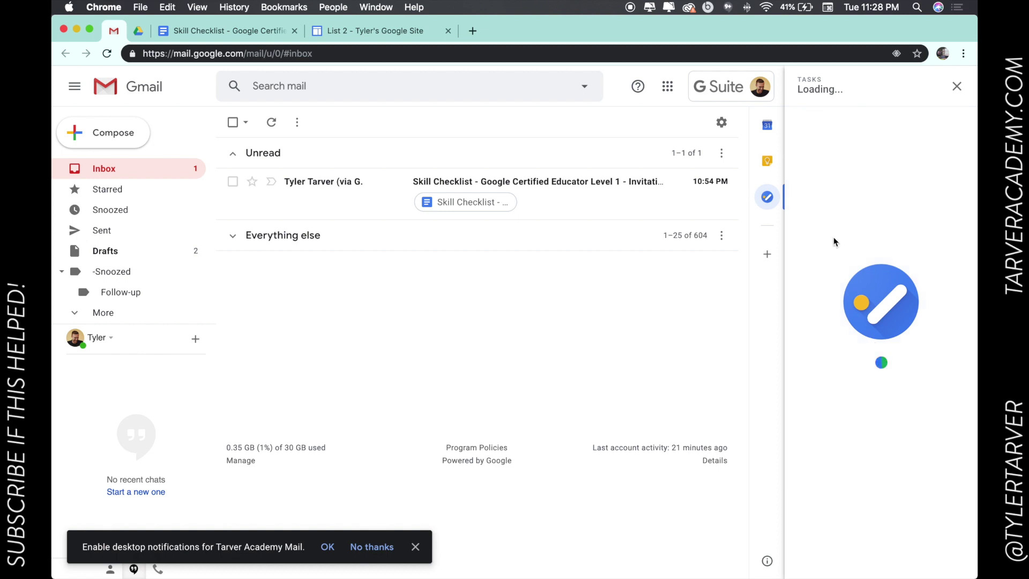
{"action": "left_click", "coordinate": [871, 474]}
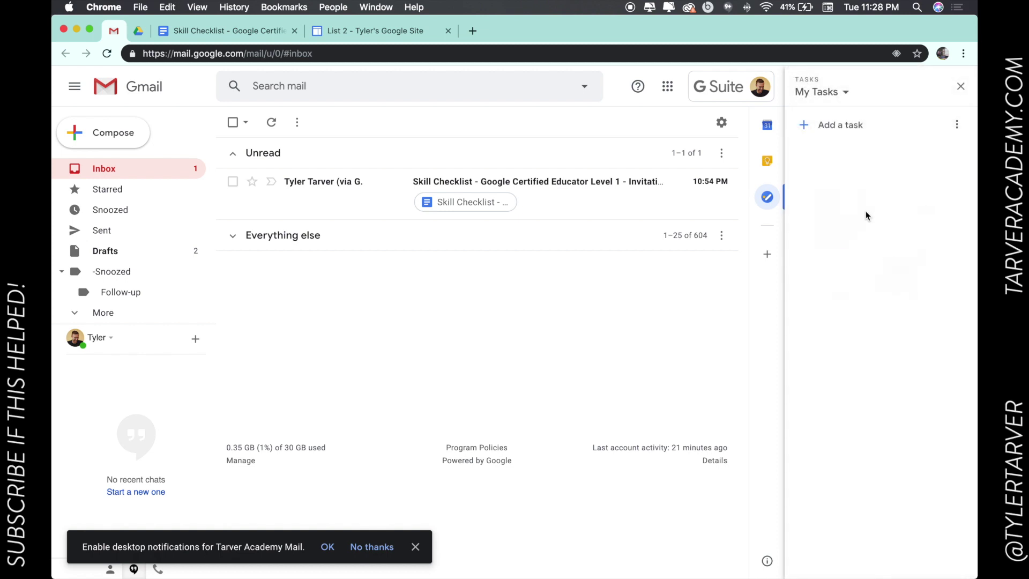
{"action": "left_click", "coordinate": [847, 125]}
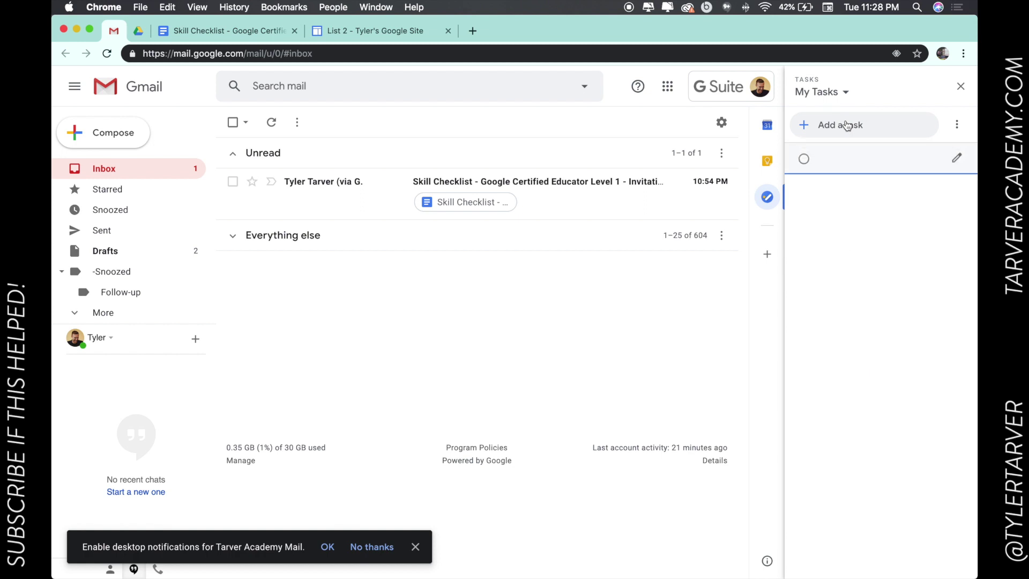
{"action": "type", "text": "make video"}
{"action": "key", "text": "Return"}
{"action": "left_click", "coordinate": [803, 159]}
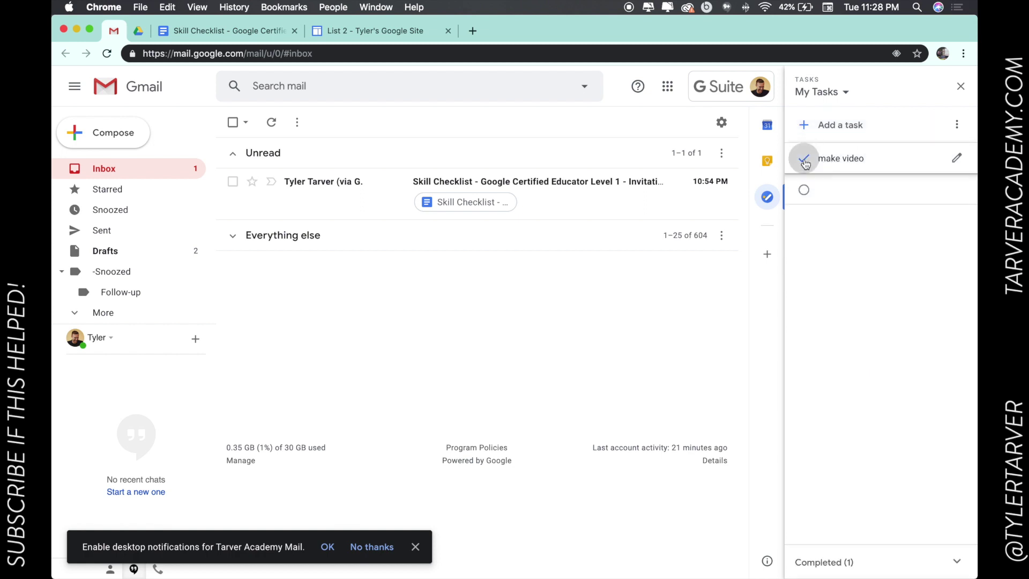
{"action": "left_click", "coordinate": [354, 33]}
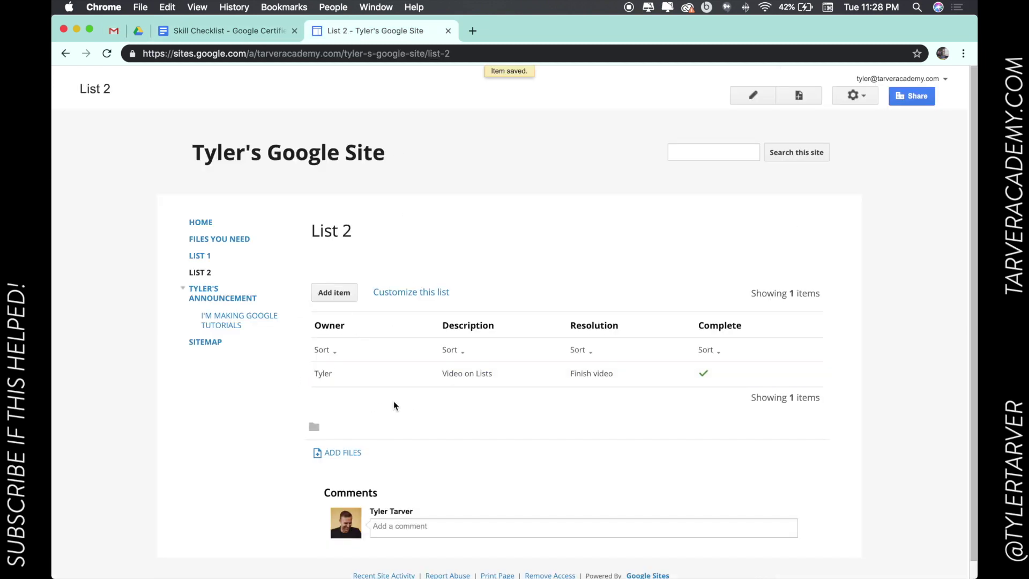